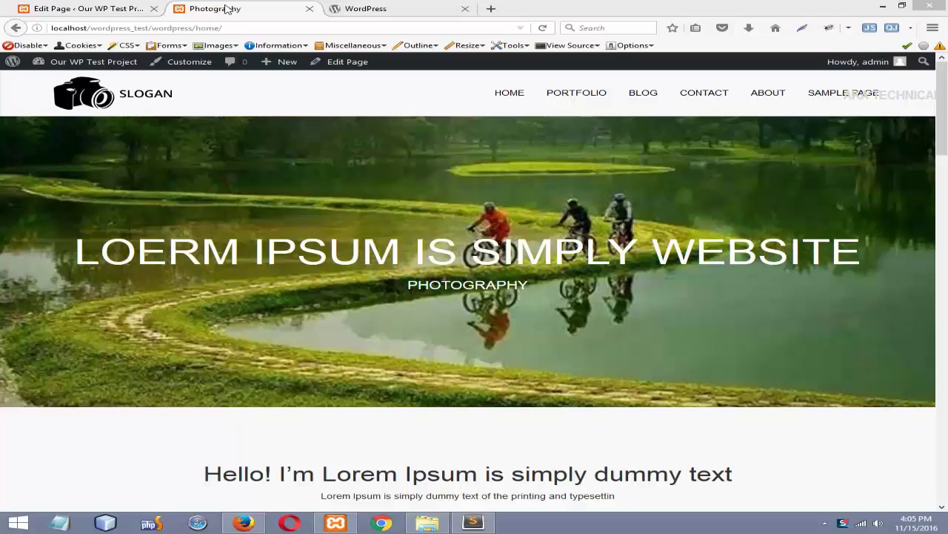
left_click(77, 8)
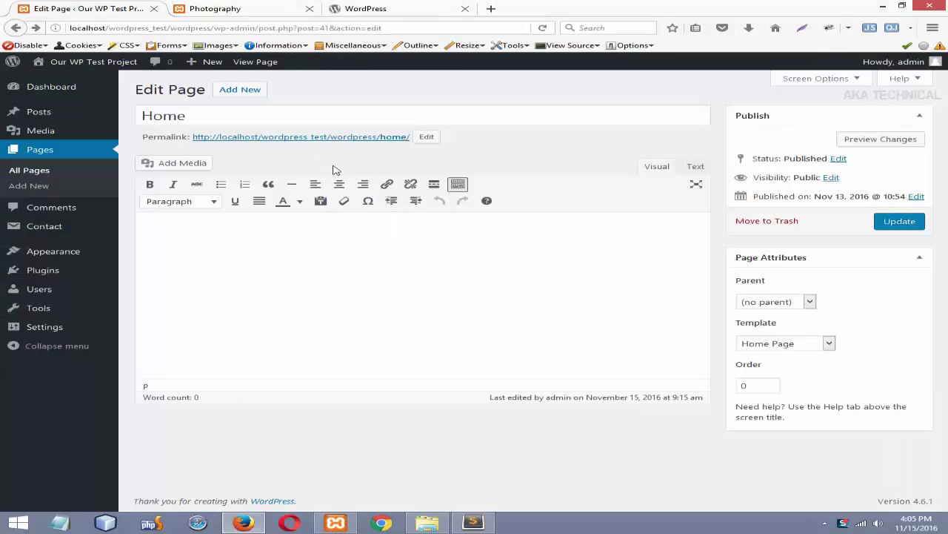
mouse_move(66, 116)
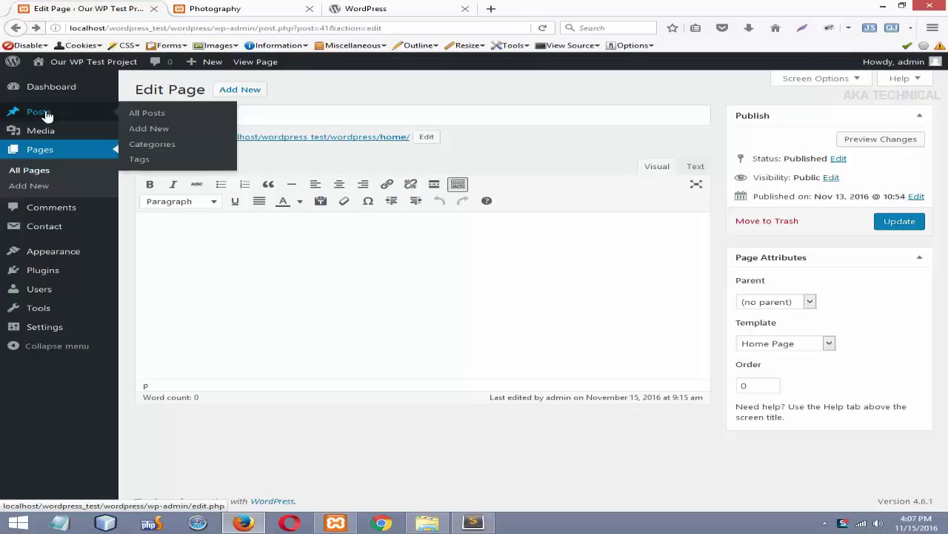
mouse_move(52, 324)
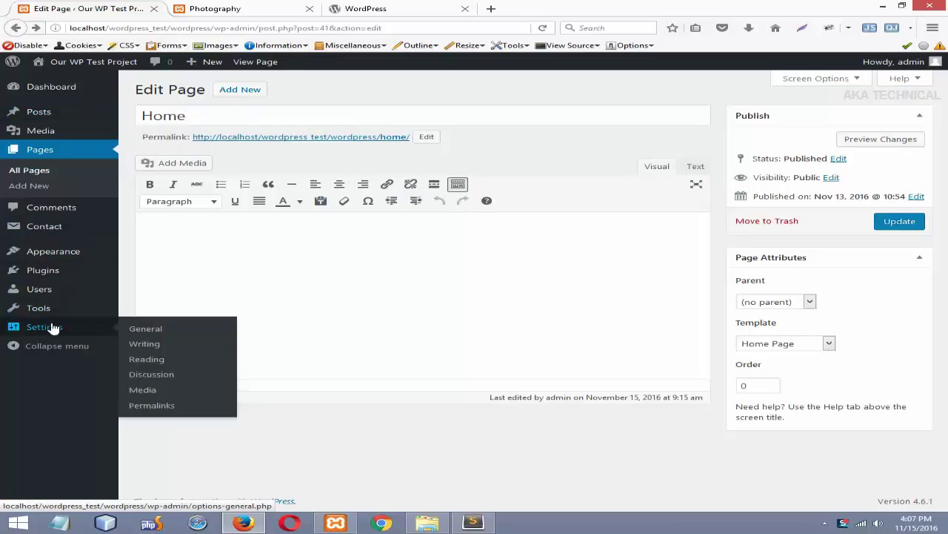
- Close the site preview, reopen the site's front page in a new tab to check what loads, and go to Home
left_click(215, 8)
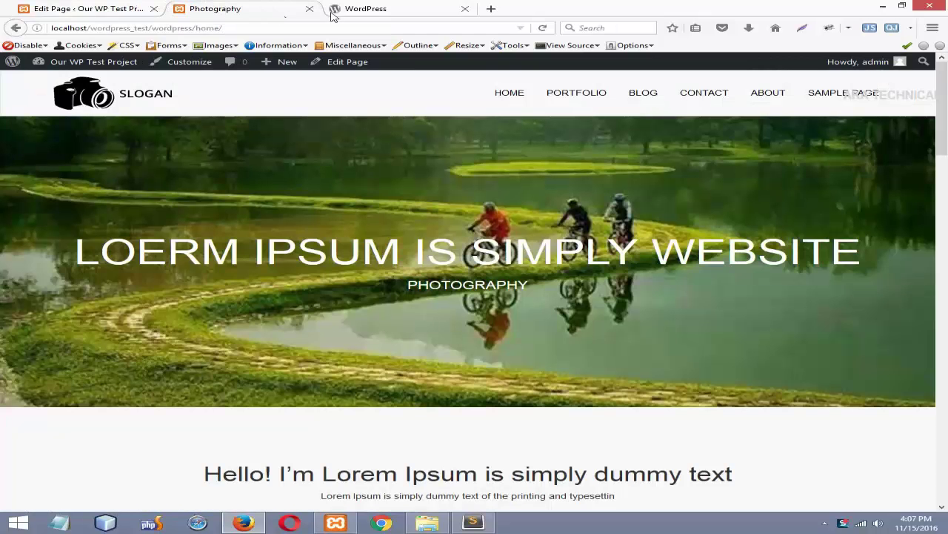
left_click(309, 8)
left_click(89, 8)
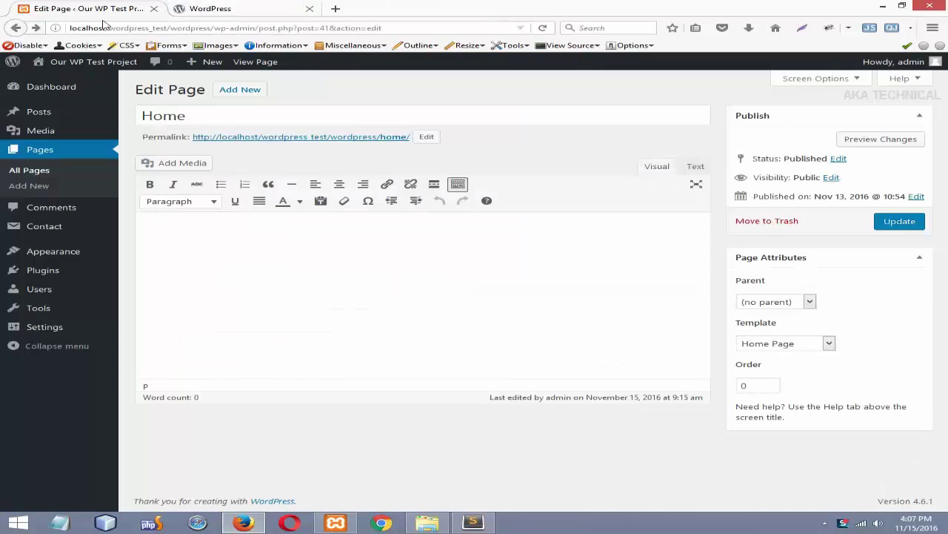
mouse_move(136, 72)
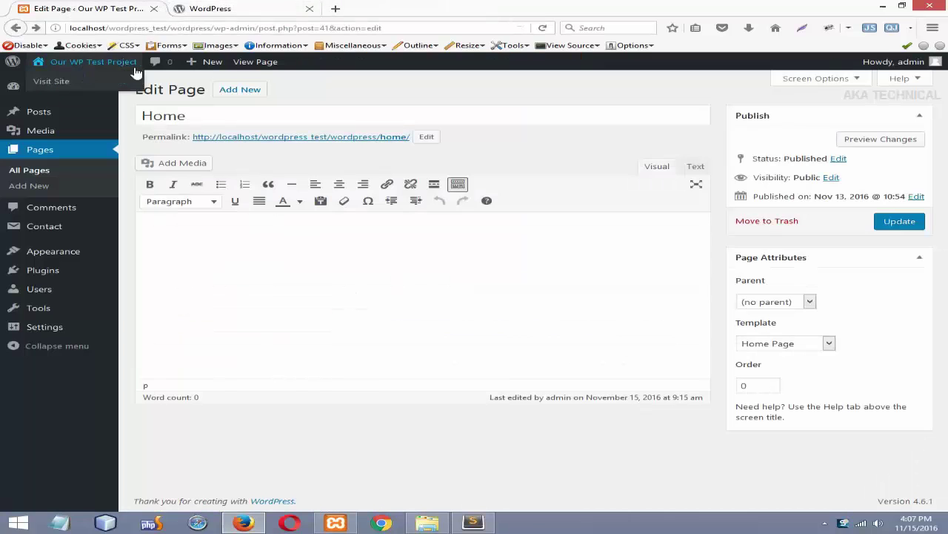
middle_click(67, 78)
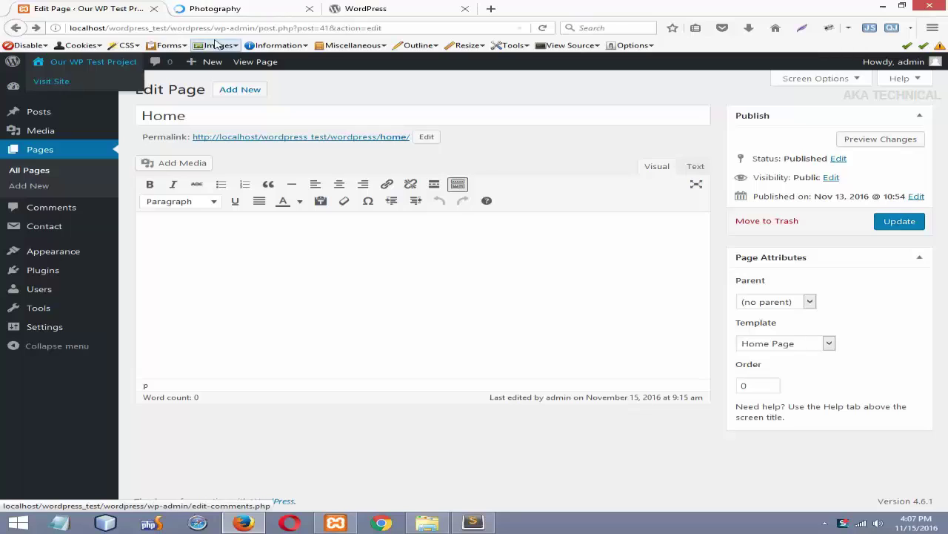
left_click(215, 8)
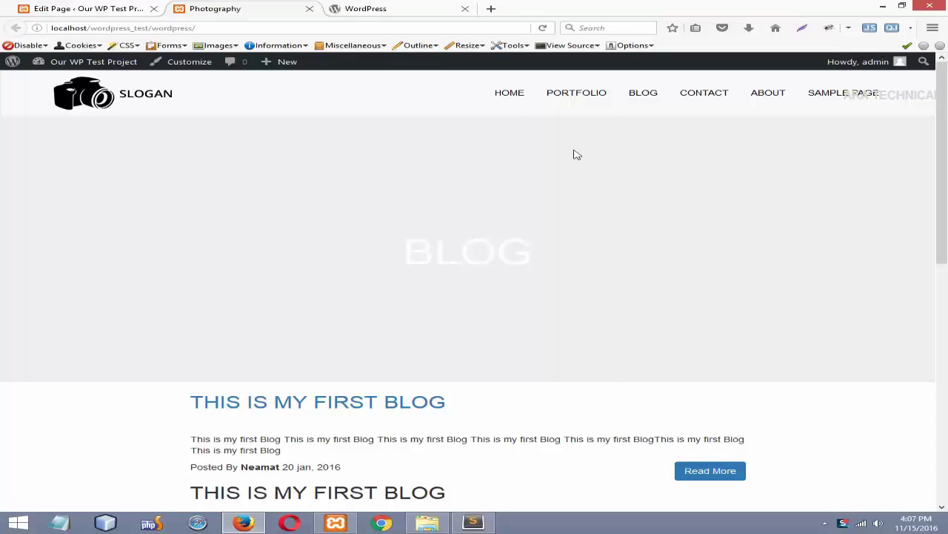
left_click(520, 98)
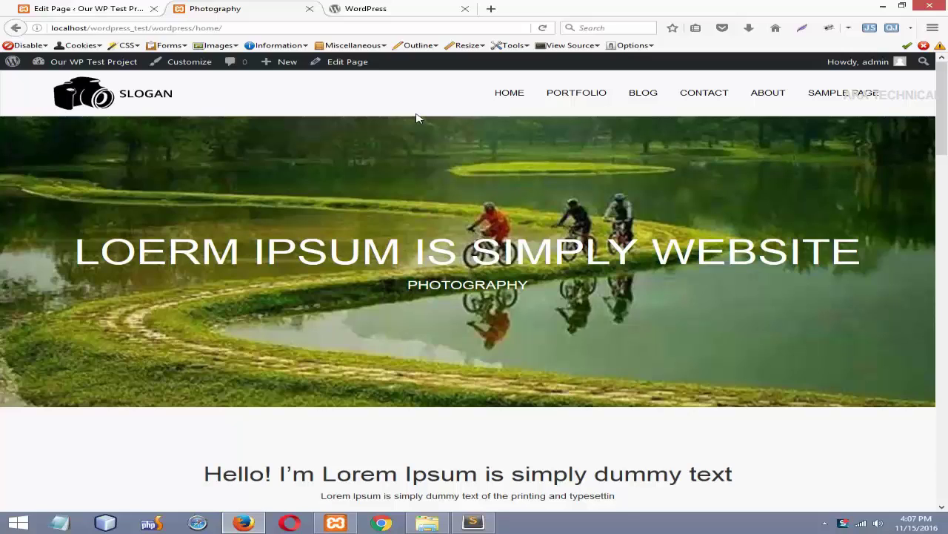
- In the Reading settings, make the front page display a static page and choose Home as the front page
left_click(111, 9)
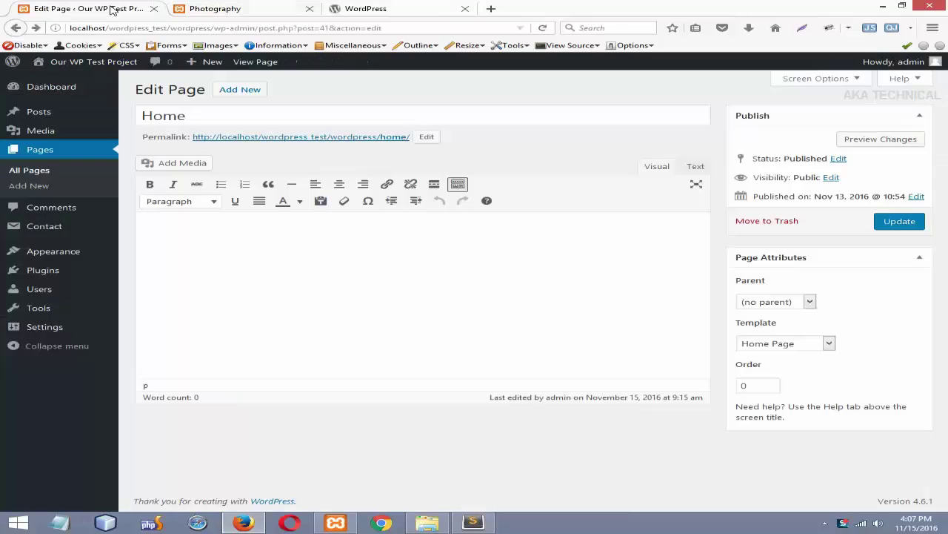
mouse_move(59, 333)
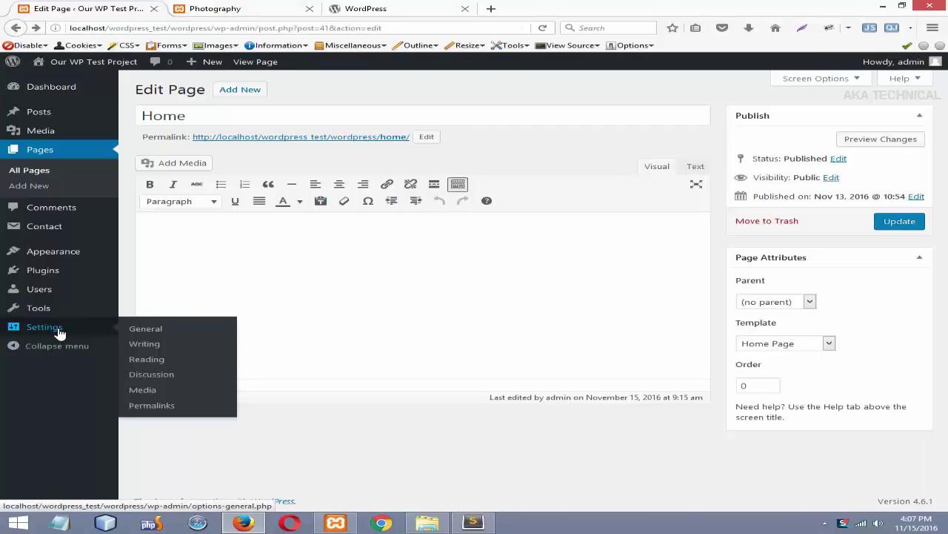
left_click(157, 361)
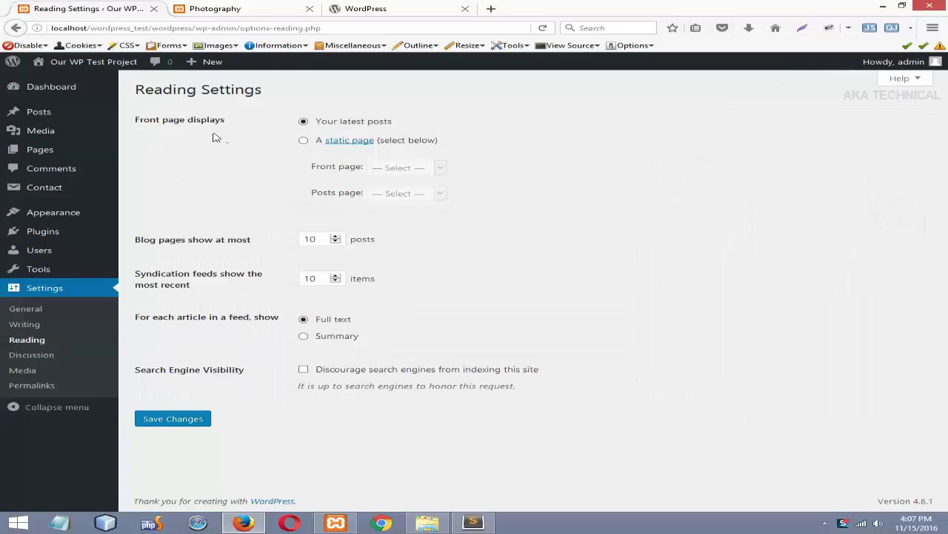
left_click(306, 142)
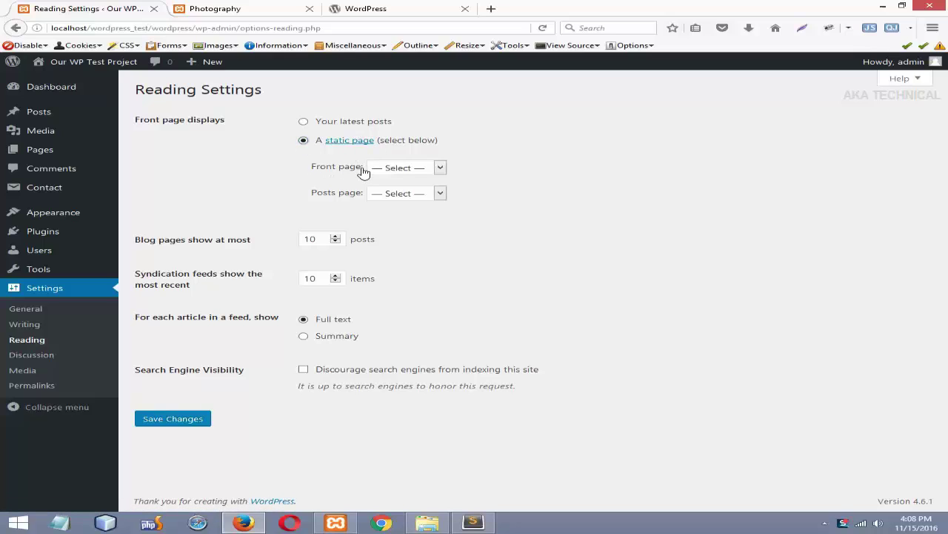
left_click(440, 167)
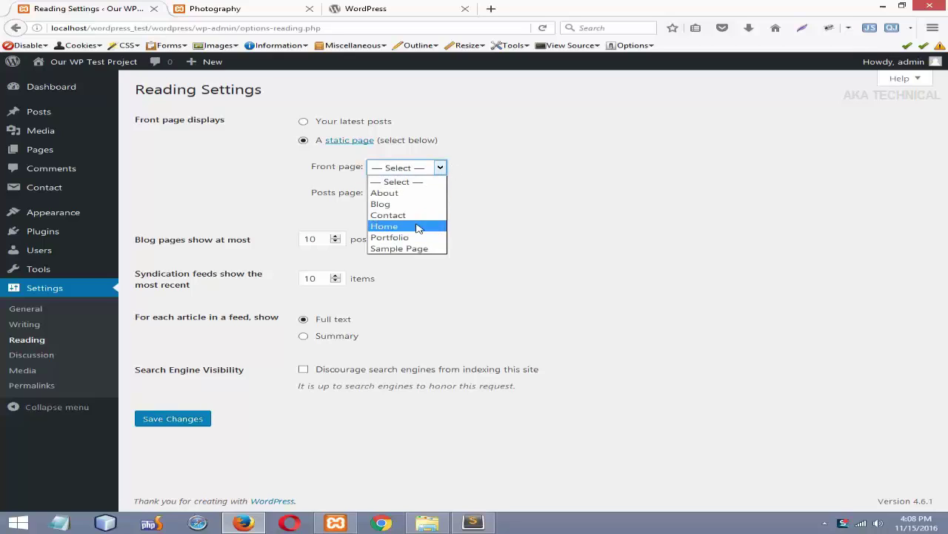
left_click(417, 226)
- Assign Blog as the posts page and save the reading settings
left_click(443, 195)
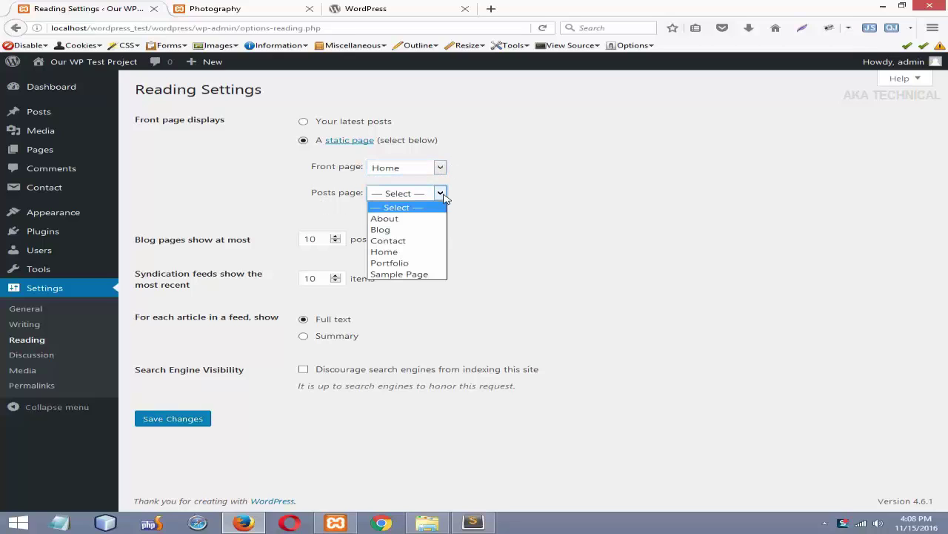
left_click(430, 230)
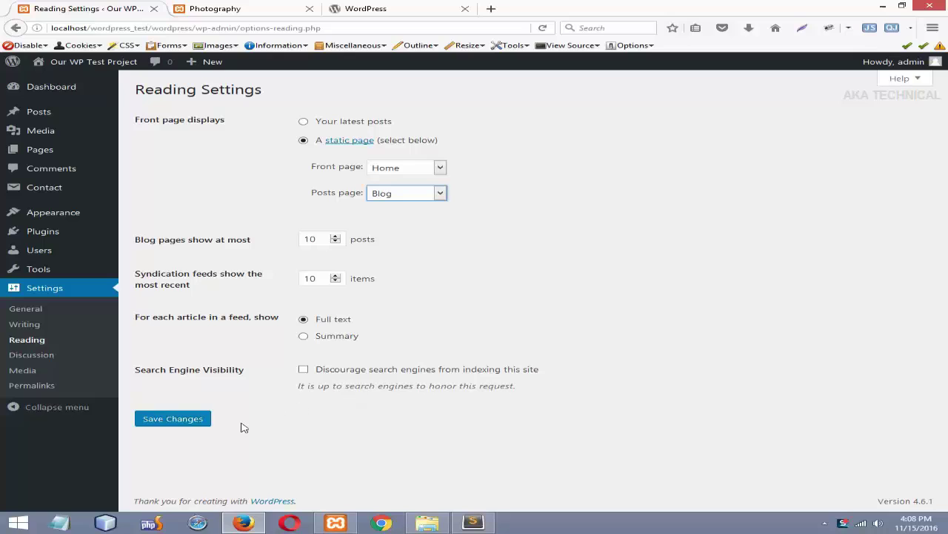
left_click(181, 420)
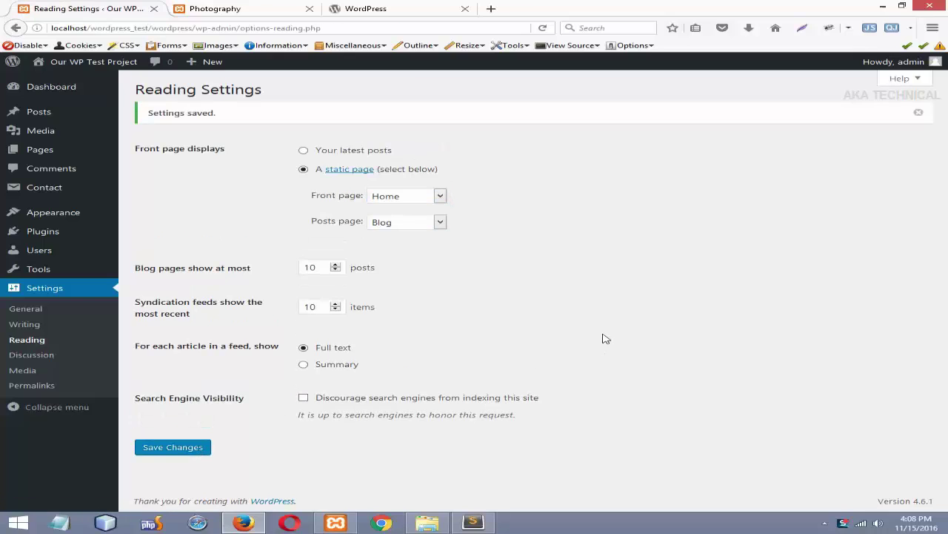
- Close the old site preview and reopen the site in a new tab to examine which front page it loads
left_click(274, 9)
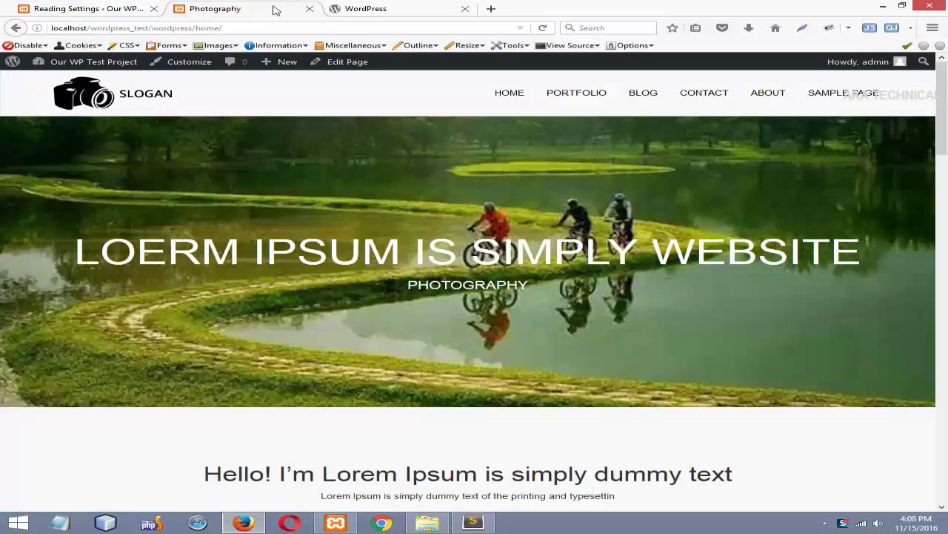
left_click(309, 9)
left_click(108, 9)
mouse_move(75, 66)
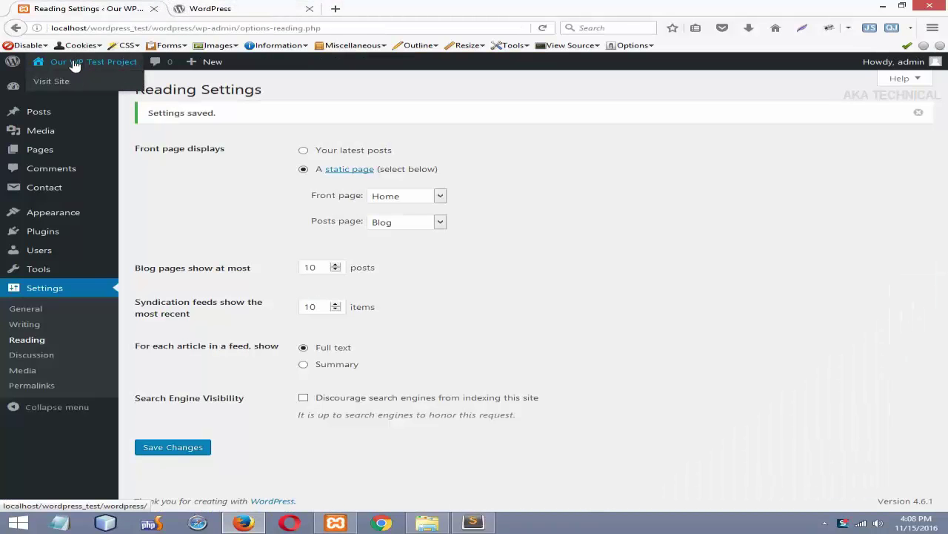
middle_click(58, 84)
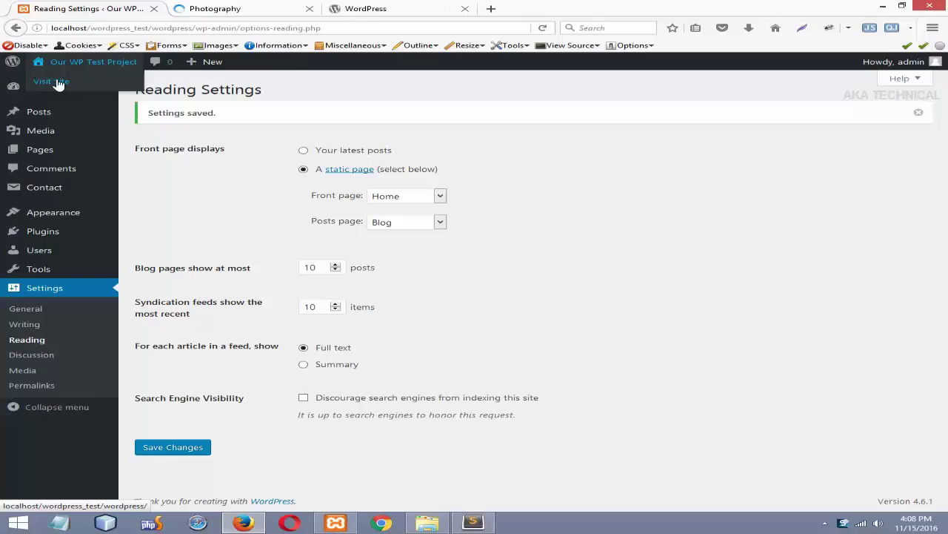
left_click(237, 10)
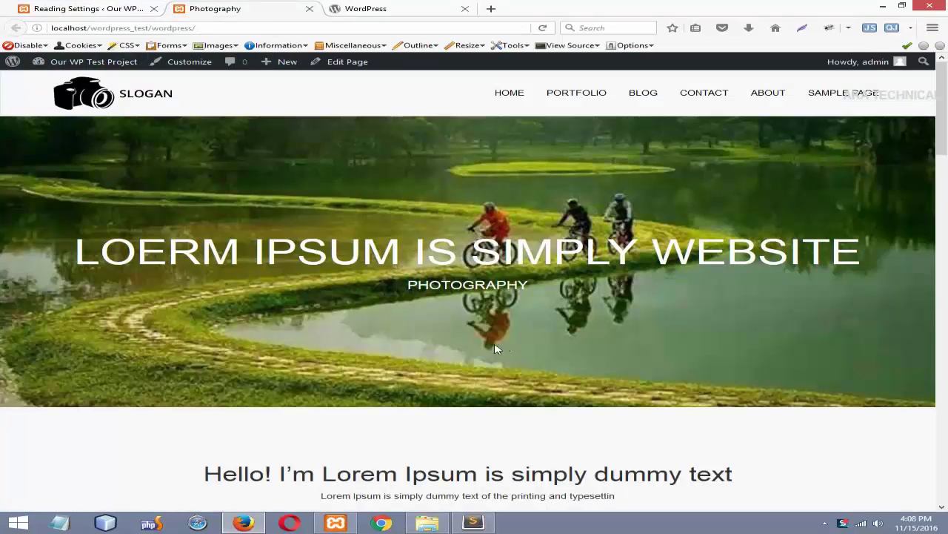
scroll(497, 335, "down", 10)
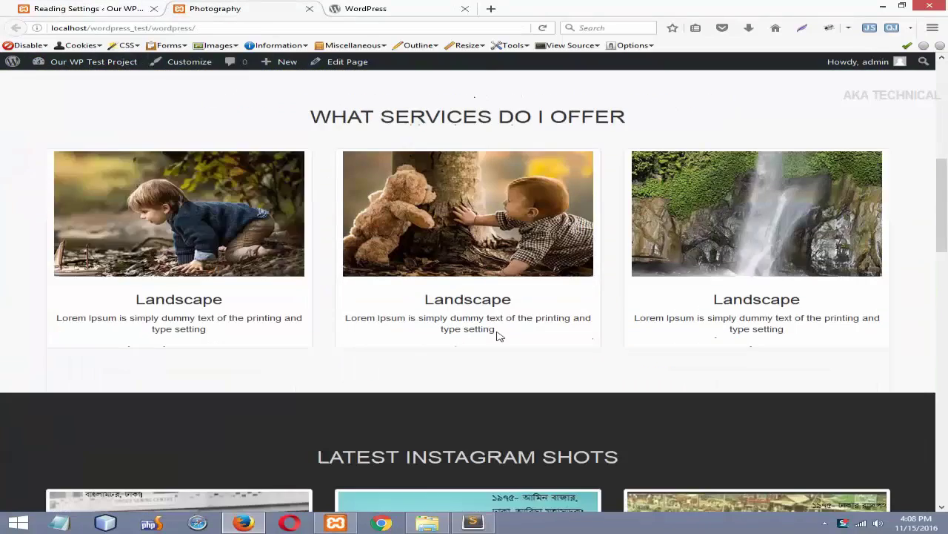
scroll(497, 336, "up", 10)
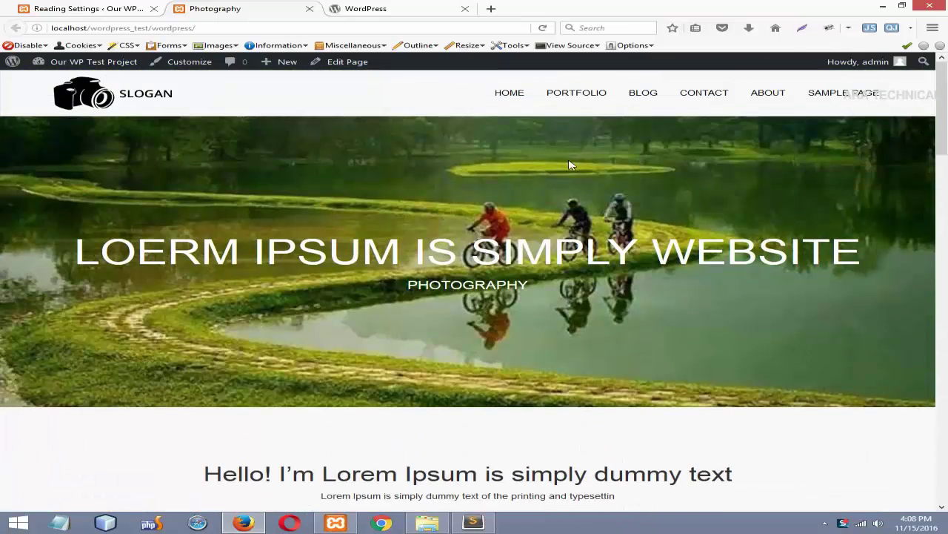
- Check the site's navigation links, including the Contact page, and return to Home
left_click(519, 93)
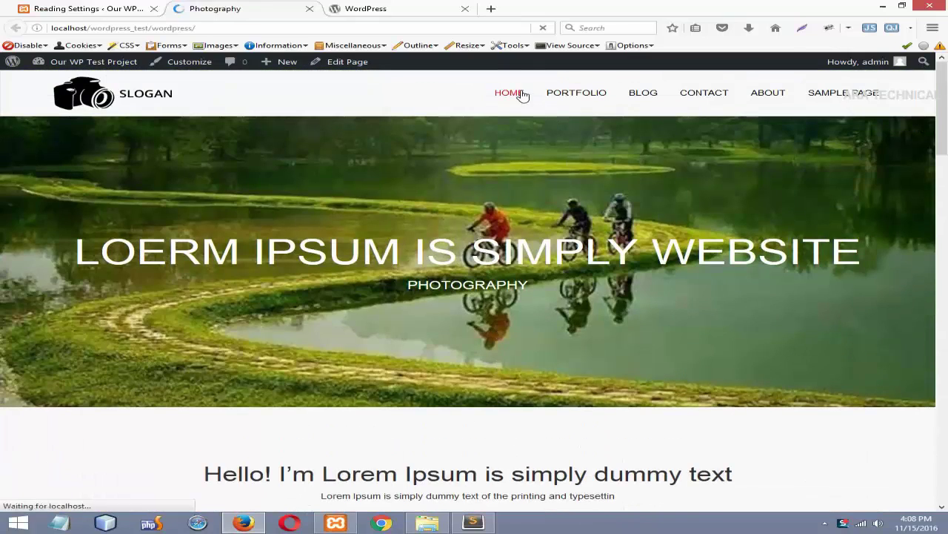
left_click(584, 96)
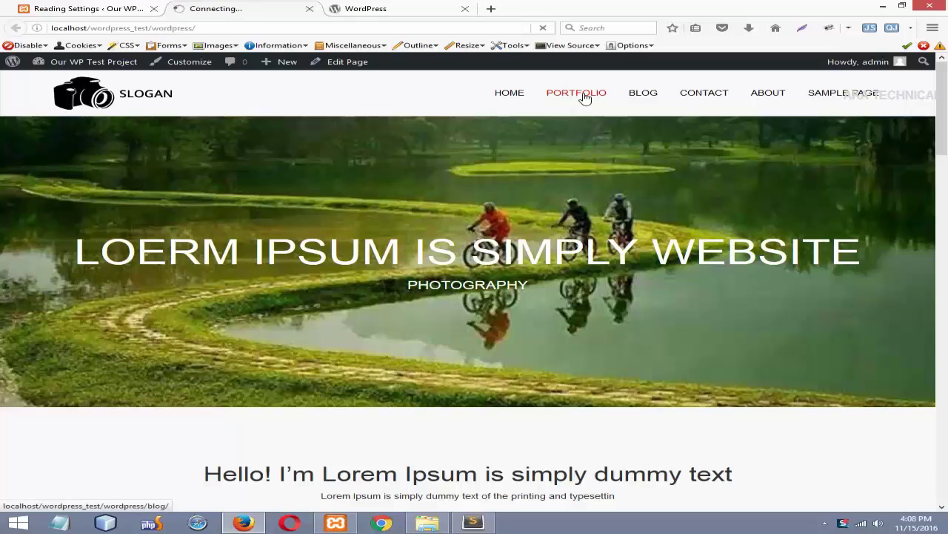
left_click(701, 96)
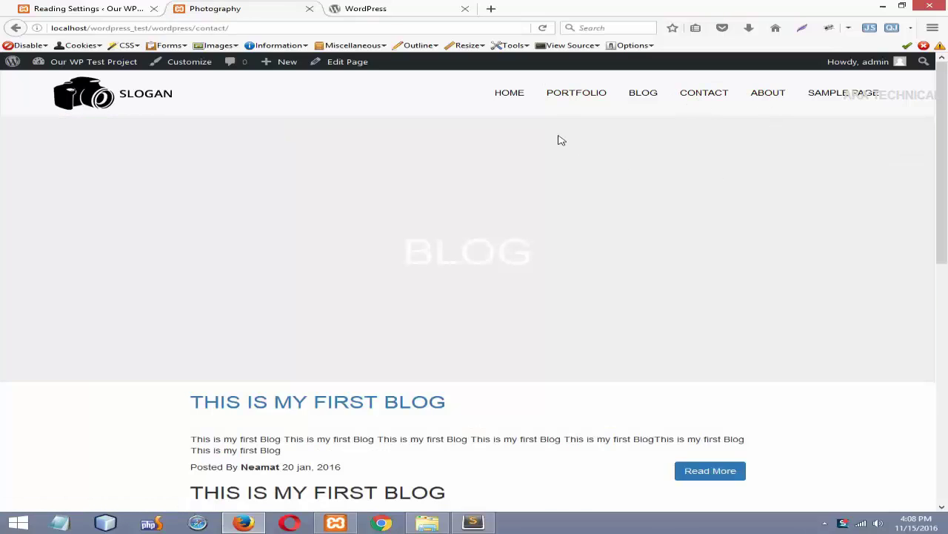
left_click(510, 97)
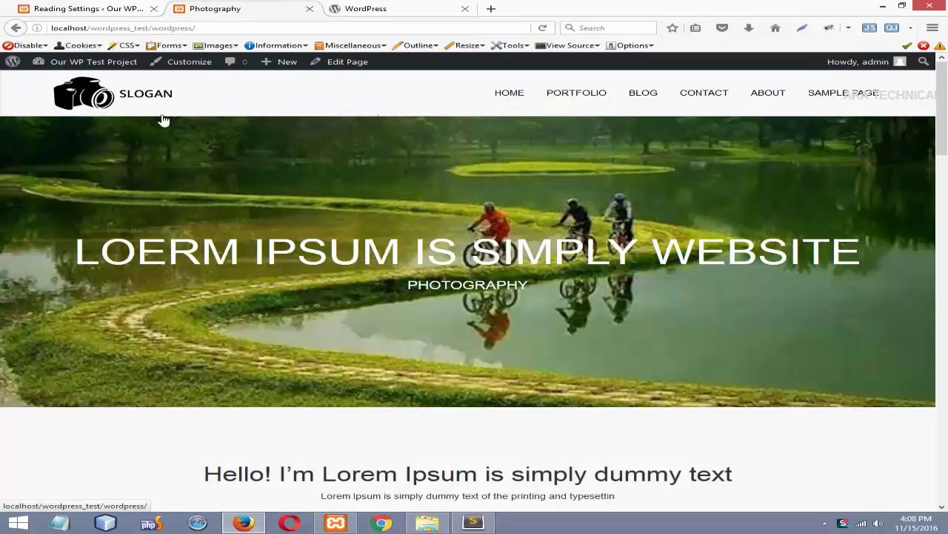
- Go back to the site administration, leave the Reading settings and open the Dashboard
left_click(15, 28)
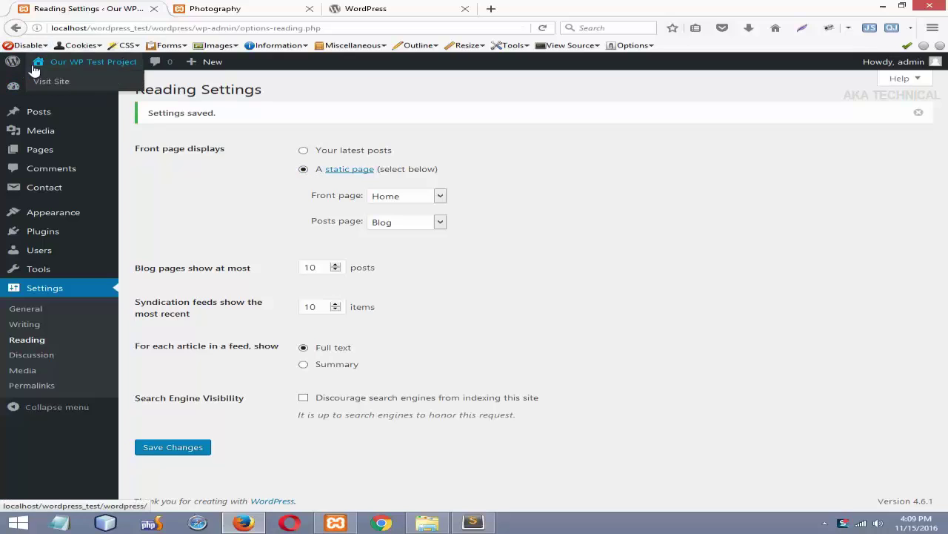
left_click(15, 28)
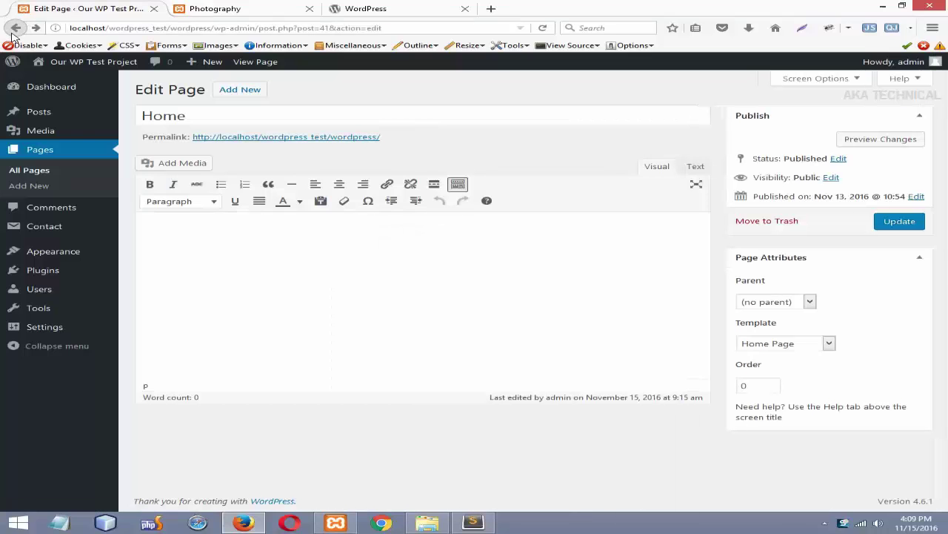
left_click(16, 28)
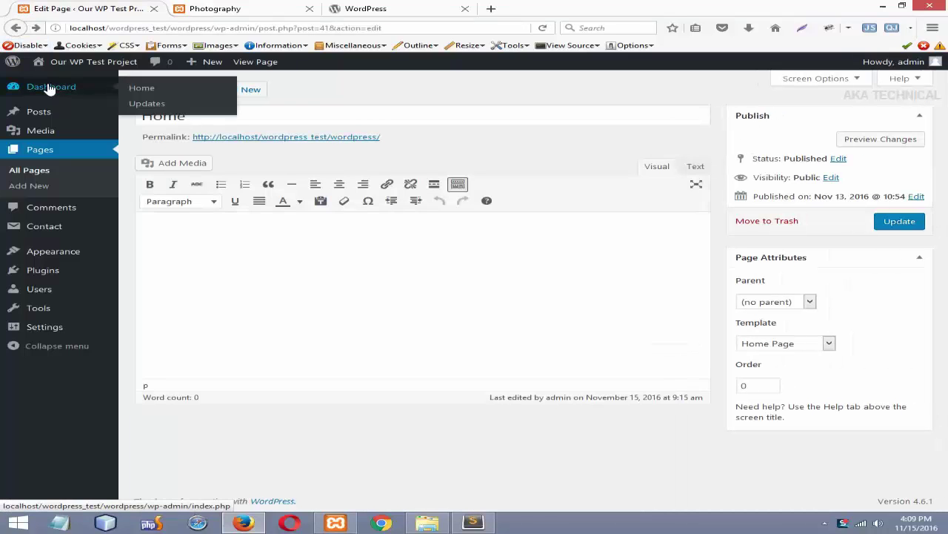
left_click(48, 87)
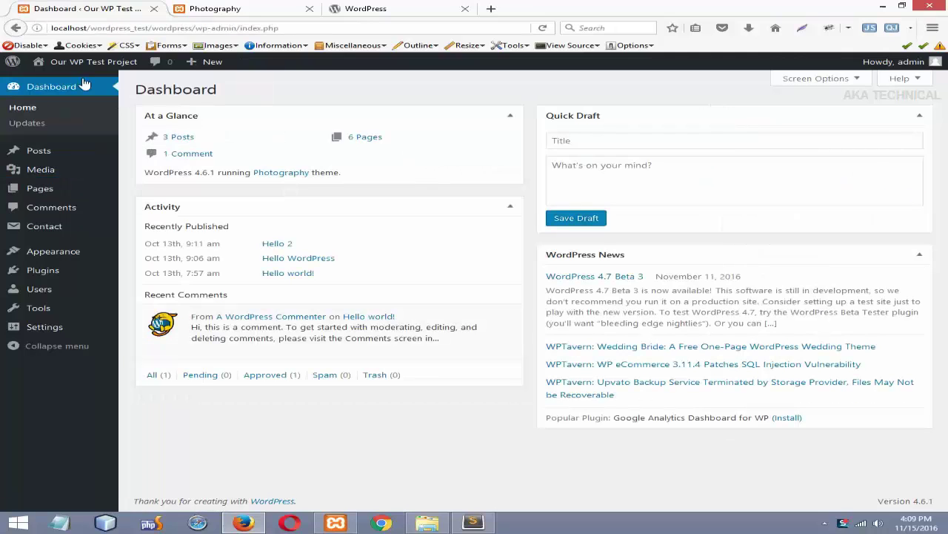
- Examine the site's front page from the banner through the introduction and services sections
left_click(243, 8)
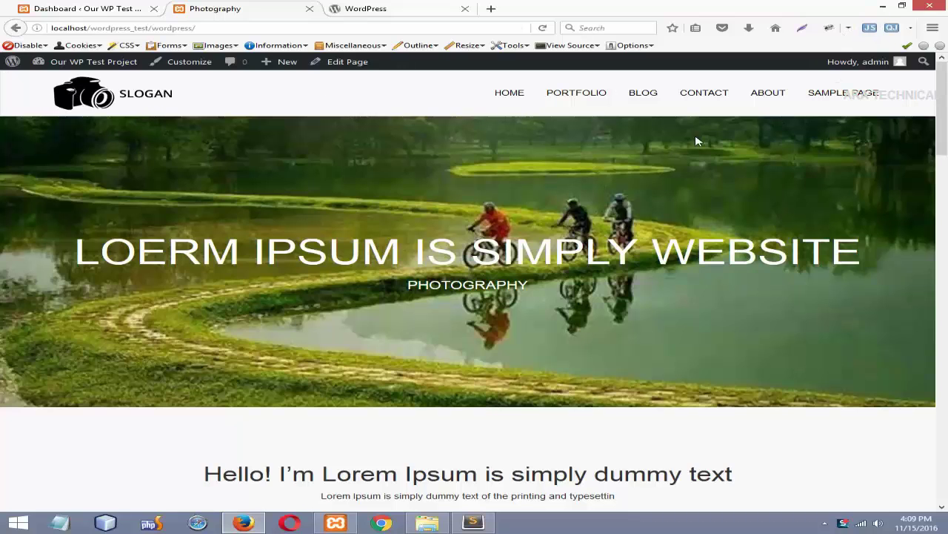
scroll(696, 141, "down", 2)
scroll(696, 140, "down", 6)
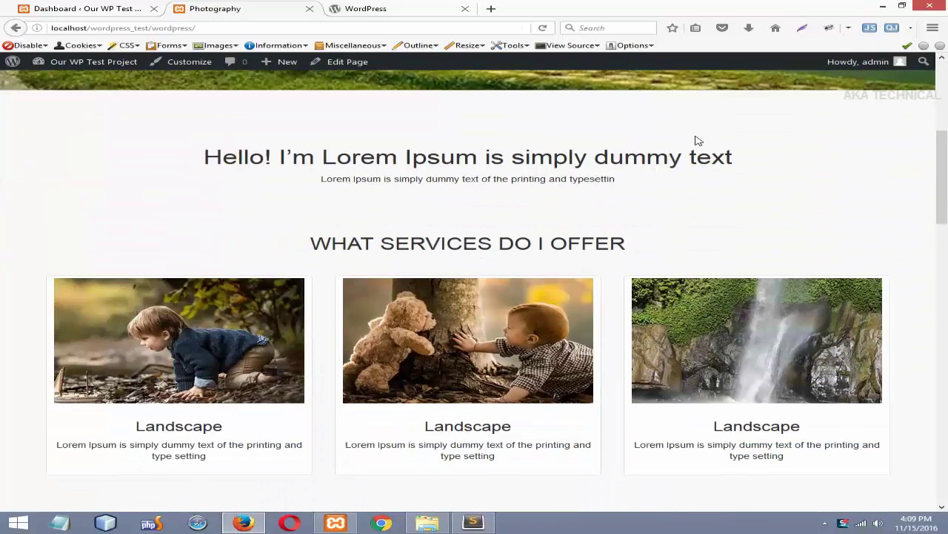
scroll(696, 141, "down", 2)
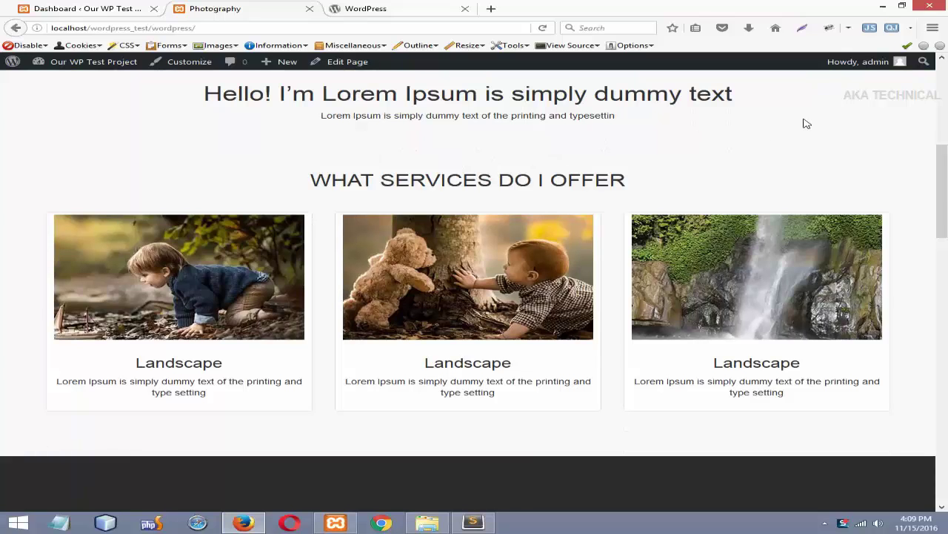
scroll(805, 123, "down", 2)
scroll(806, 123, "up", 5)
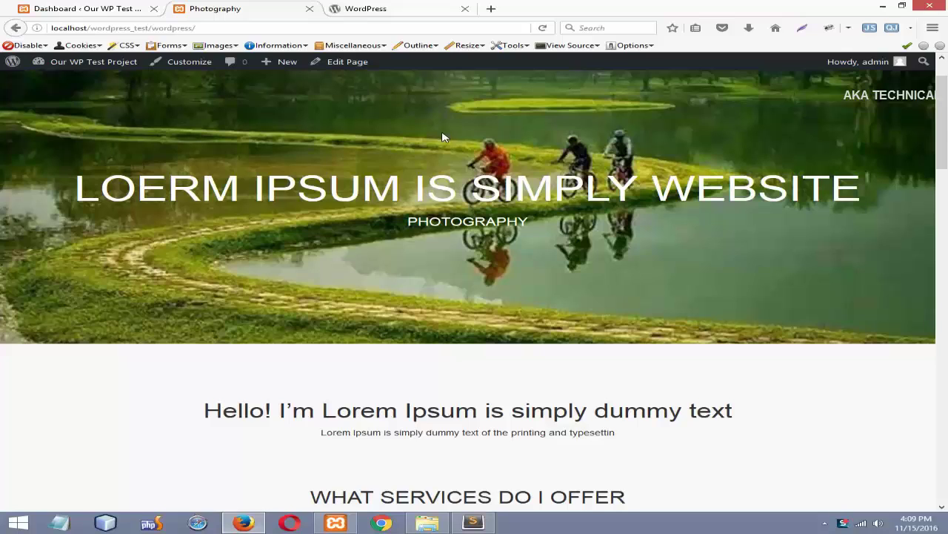
- Examine the front page's services section, highlighting the first Landscape card's image, title and description
scroll(443, 137, "down", 4)
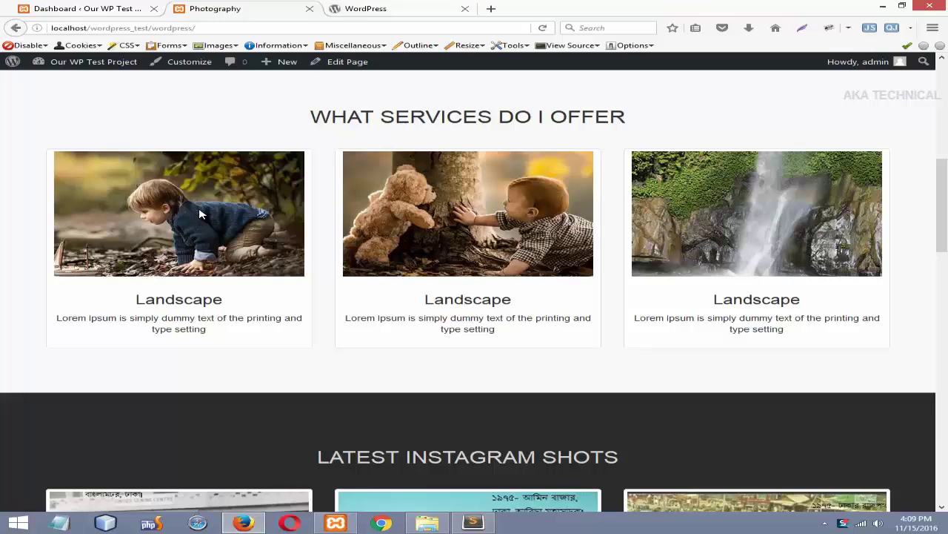
scroll(199, 214, "up", 10)
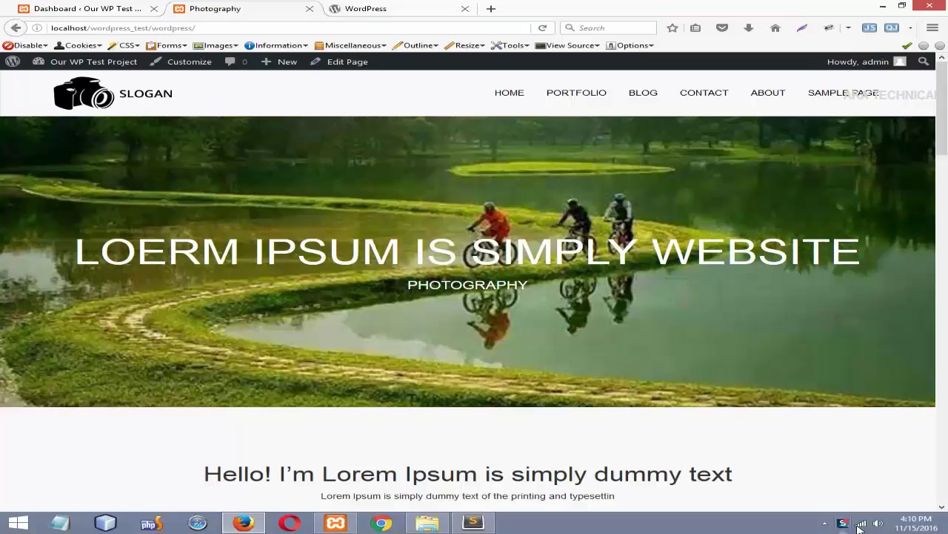
scroll(562, 397, "down", 5)
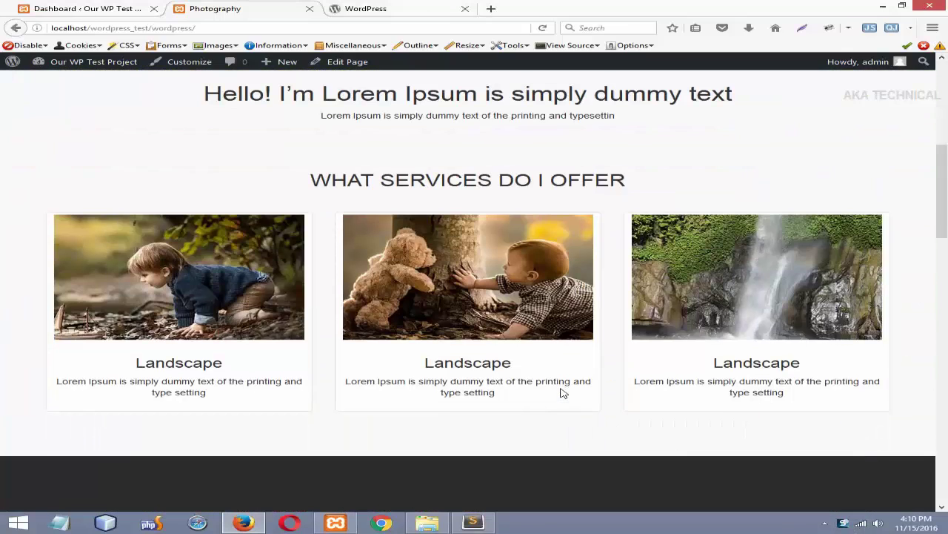
left_click_drag(220, 201, 226, 421)
left_click(259, 424)
left_click_drag(227, 363, 111, 360)
left_click_drag(210, 395, 59, 383)
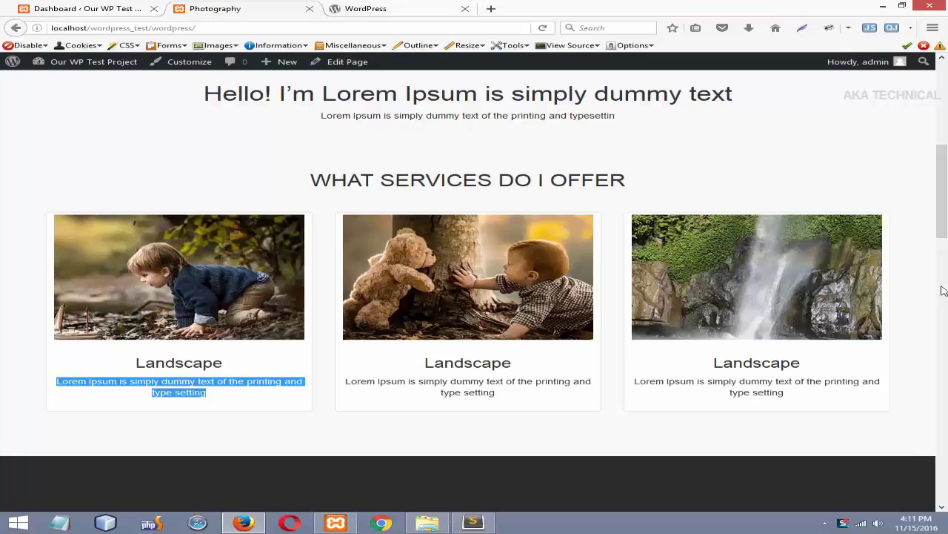
- Check the Posts options in the site administration and return to the front page to highlight the "WHAT SERVICES DO I OFFER" heading
left_click(81, 9)
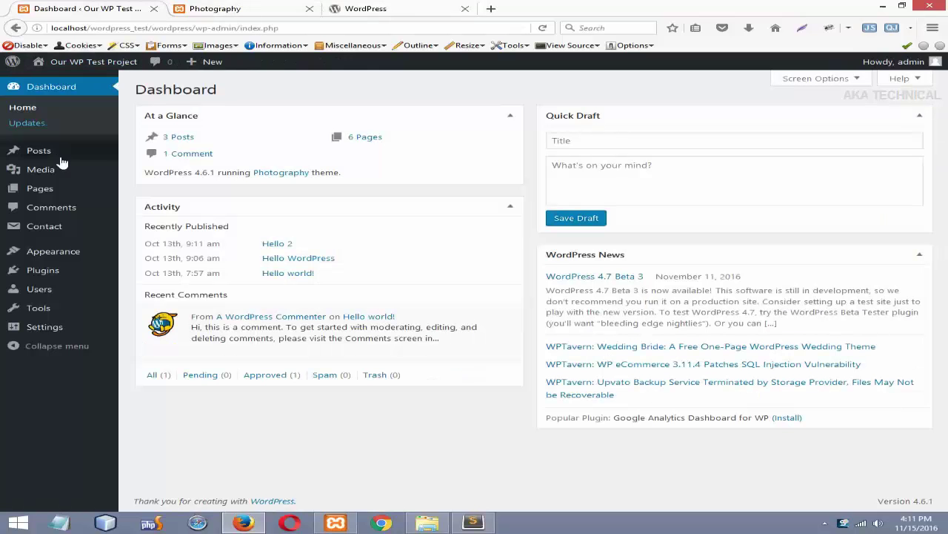
mouse_move(46, 152)
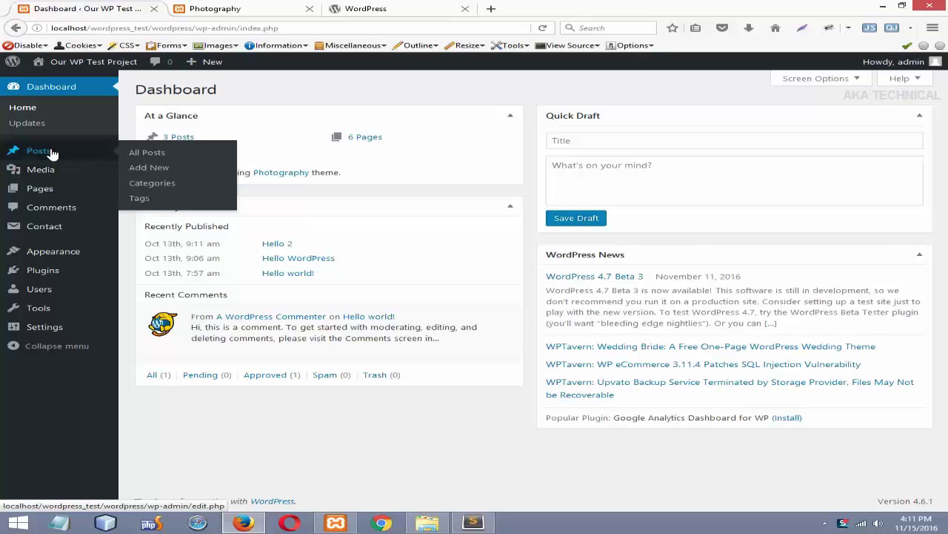
left_click(255, 7)
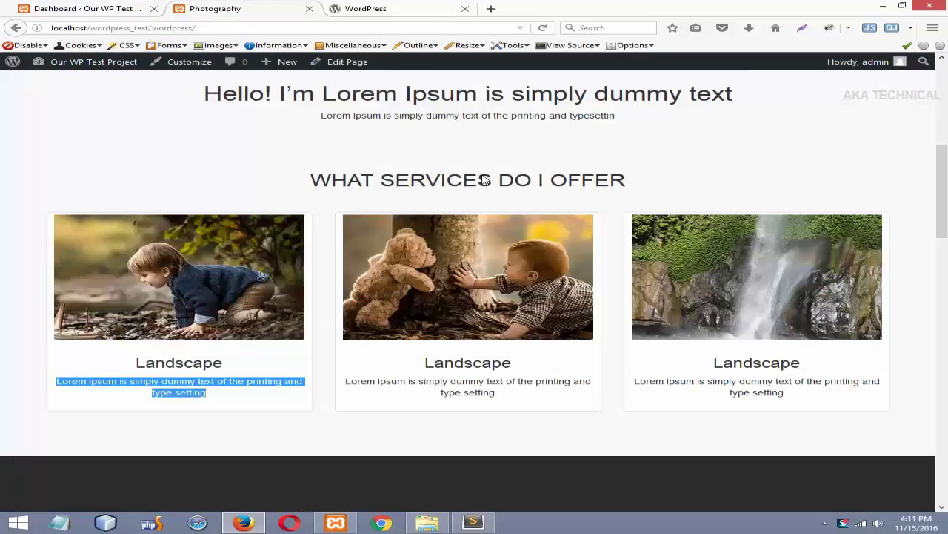
left_click_drag(306, 181, 663, 198)
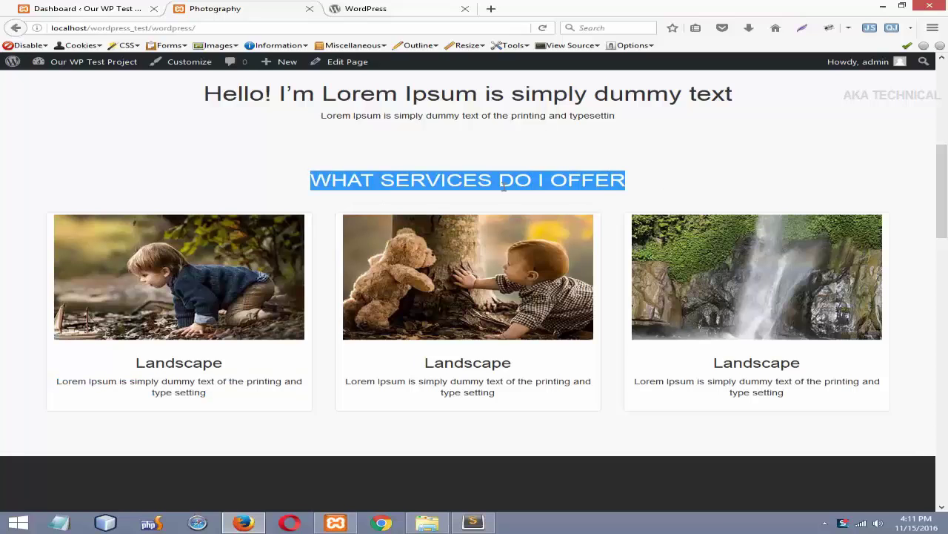
- Review the front page's Instagram, journal, about and My Services sections, and return to the services cards
scroll(834, 186, "down", 5)
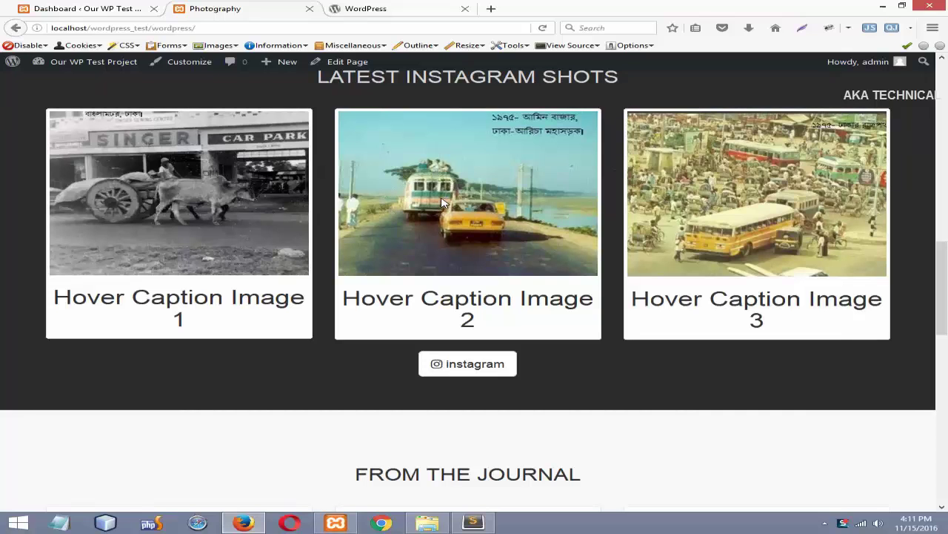
scroll(442, 202, "down", 5)
scroll(442, 202, "down", 2)
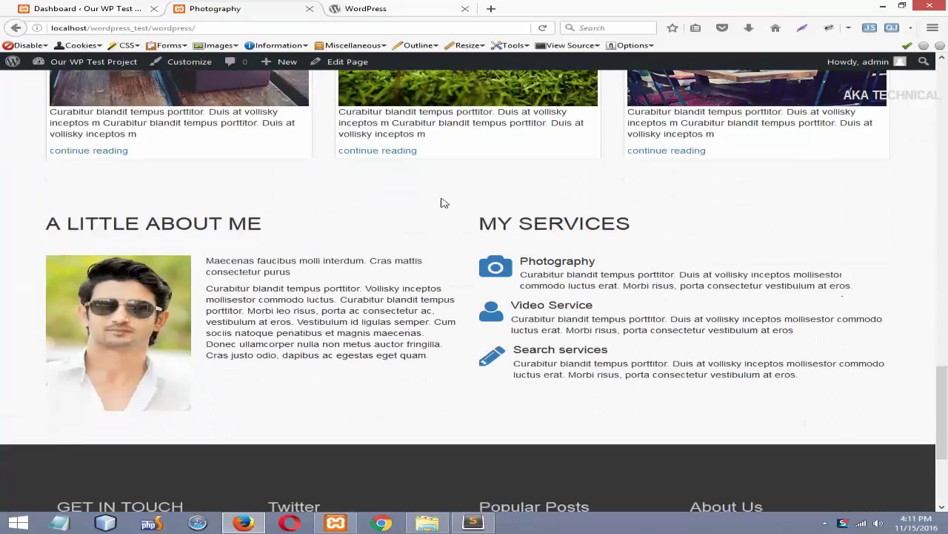
scroll(442, 202, "up", 6)
scroll(441, 201, "up", 5)
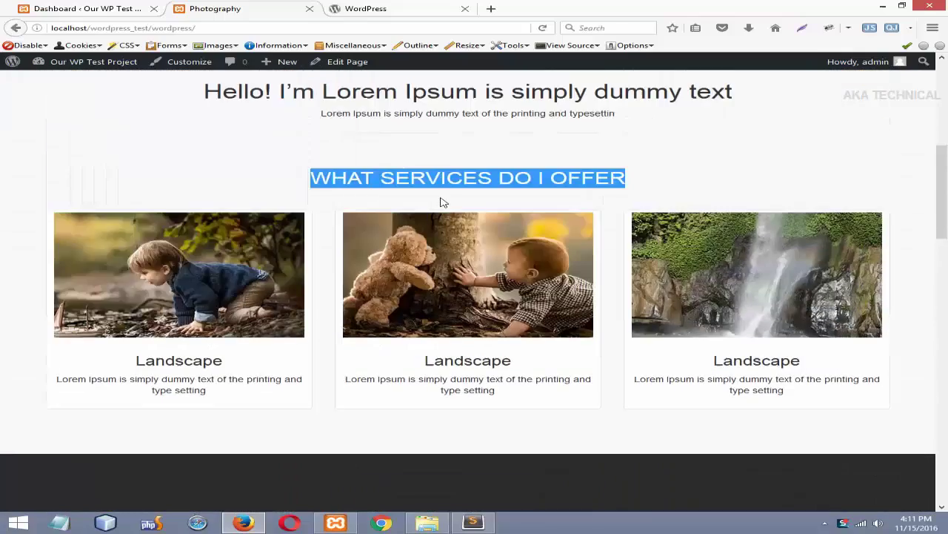
- Check the Posts options in the site administration again and search WordPress.org for "post type"
left_click(94, 10)
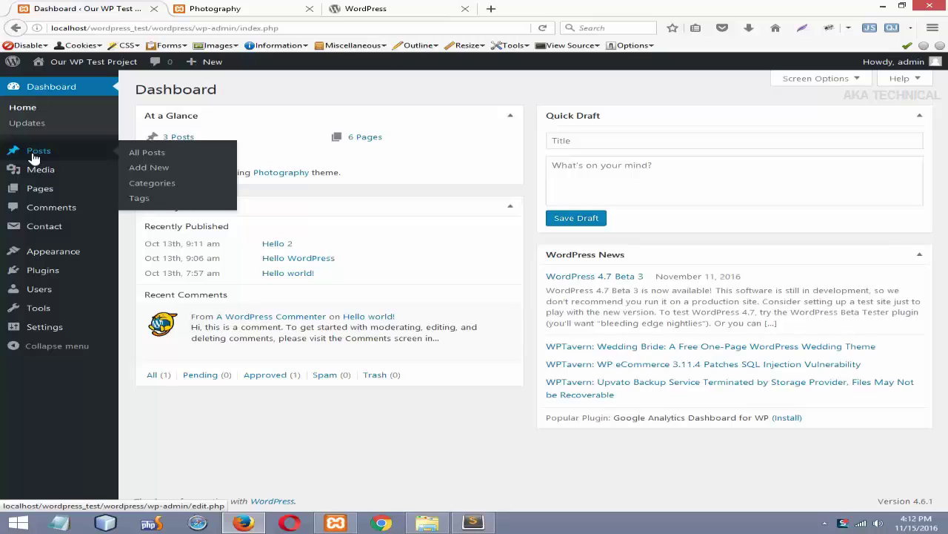
left_click(366, 8)
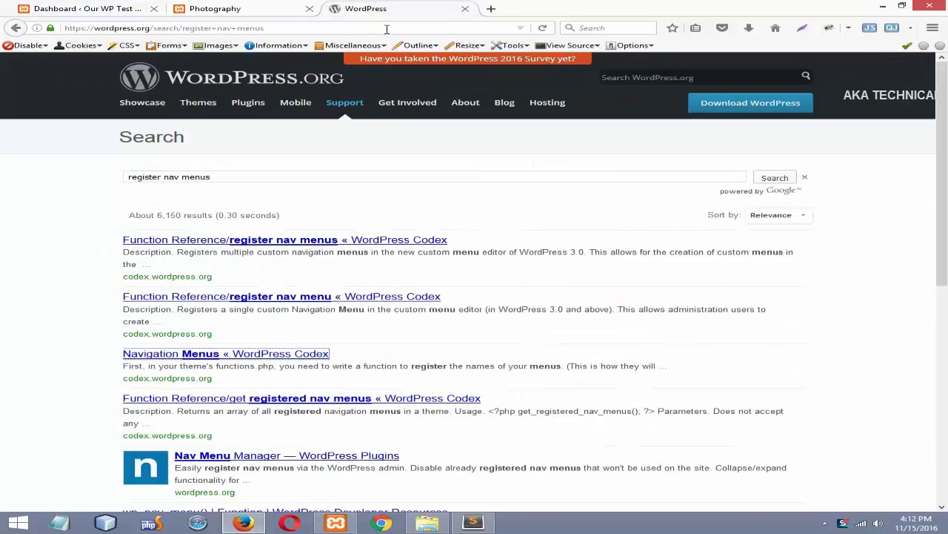
left_click(632, 79)
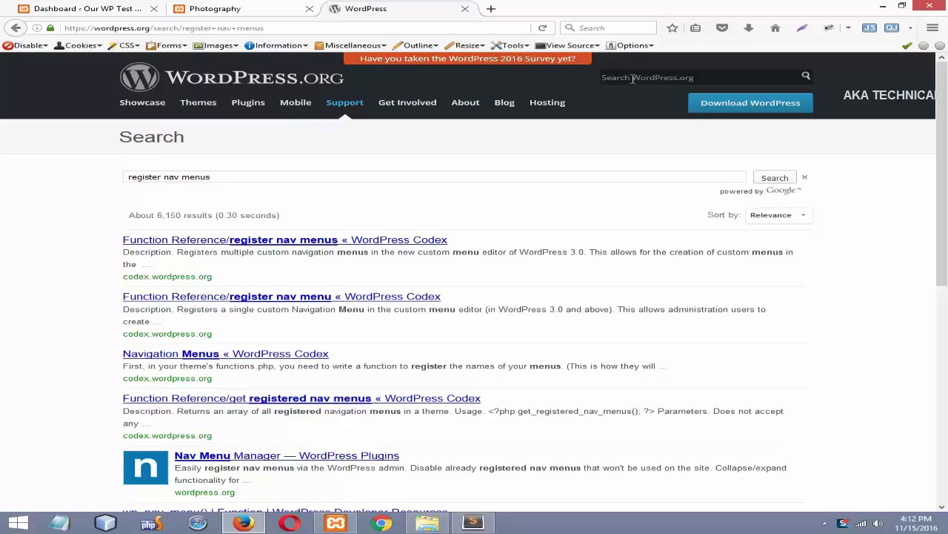
type("post type")
key("Return")
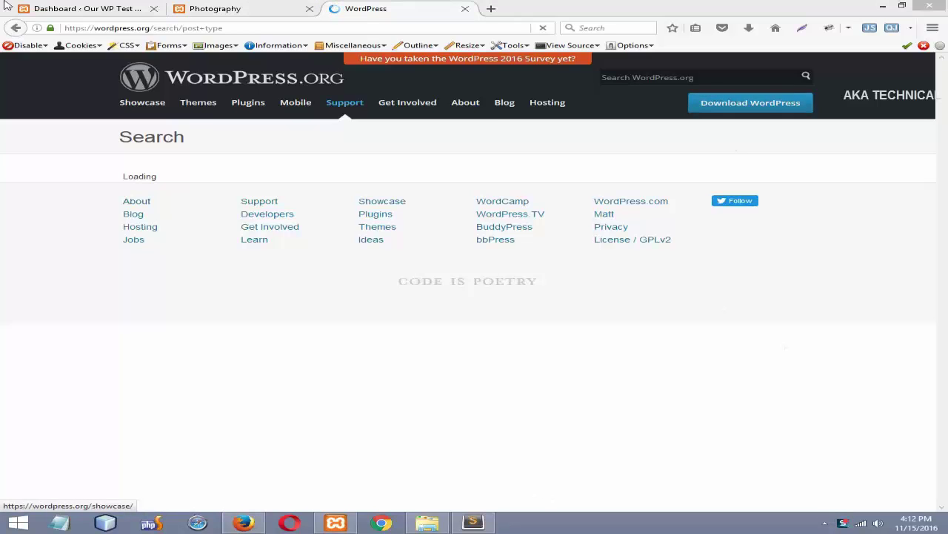
- Examine the Posts, Pages and Media entries in the site administration as examples of built-in post types
left_click(69, 7)
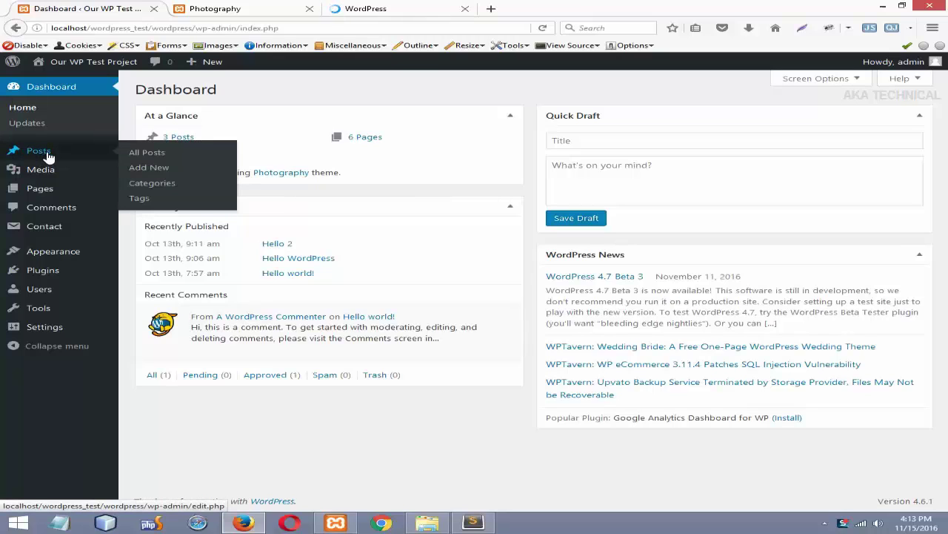
mouse_move(46, 189)
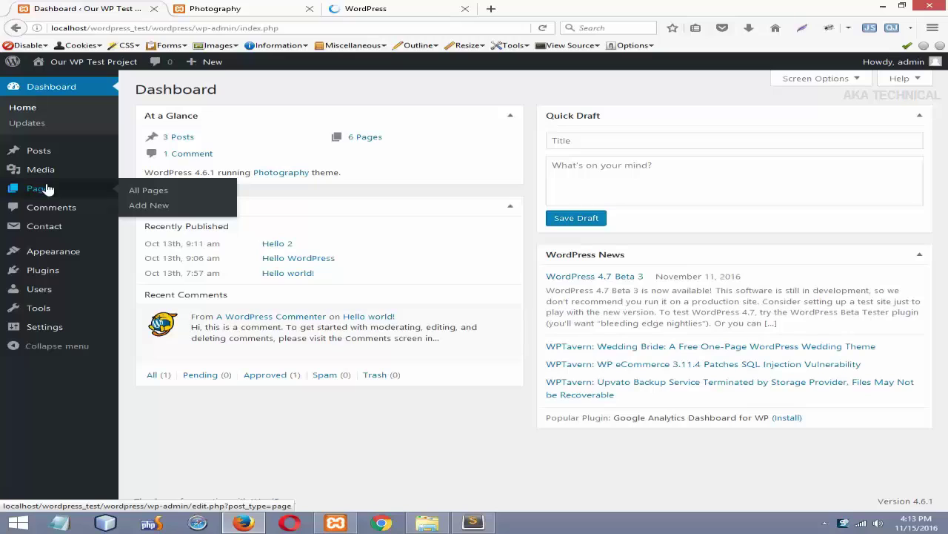
mouse_move(23, 173)
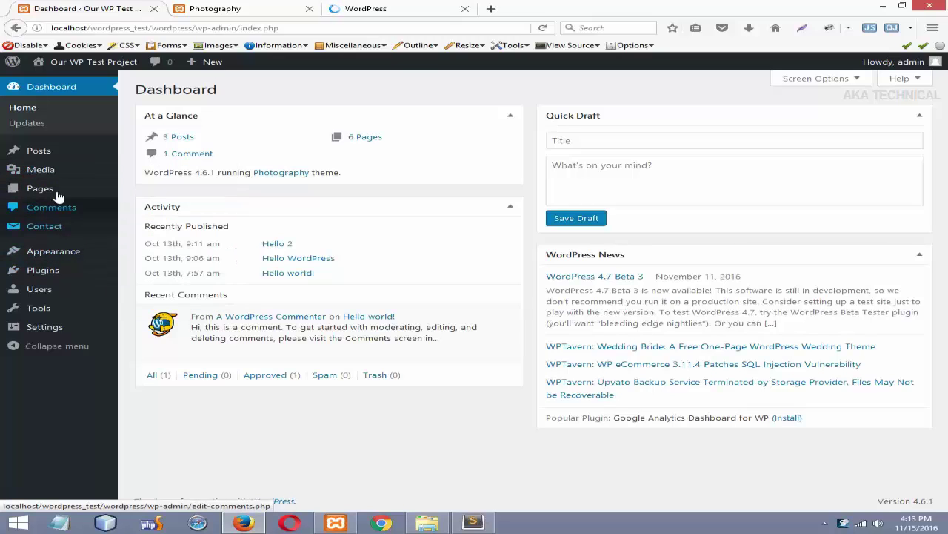
- Open the Post Types article of the WordPress Codex from the search results and examine its list of default post types
left_click(395, 12)
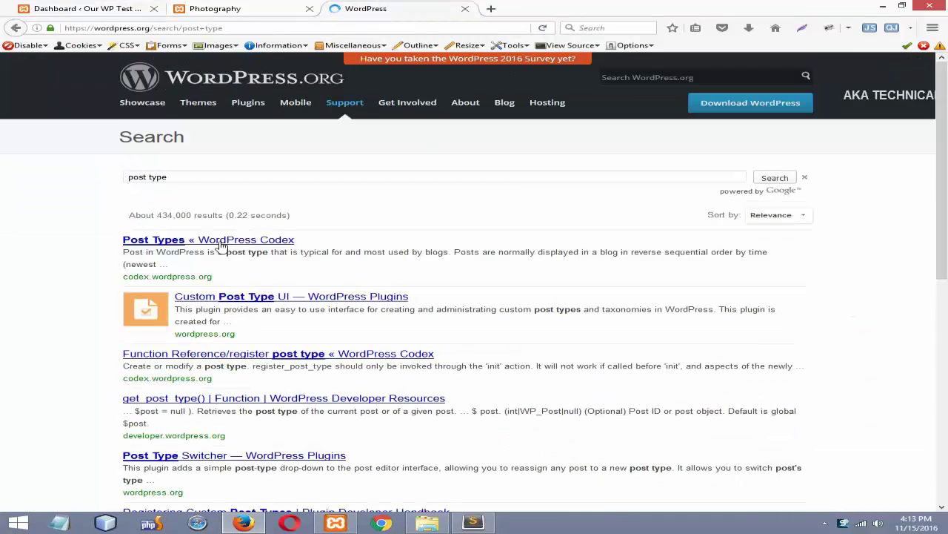
left_click(220, 242)
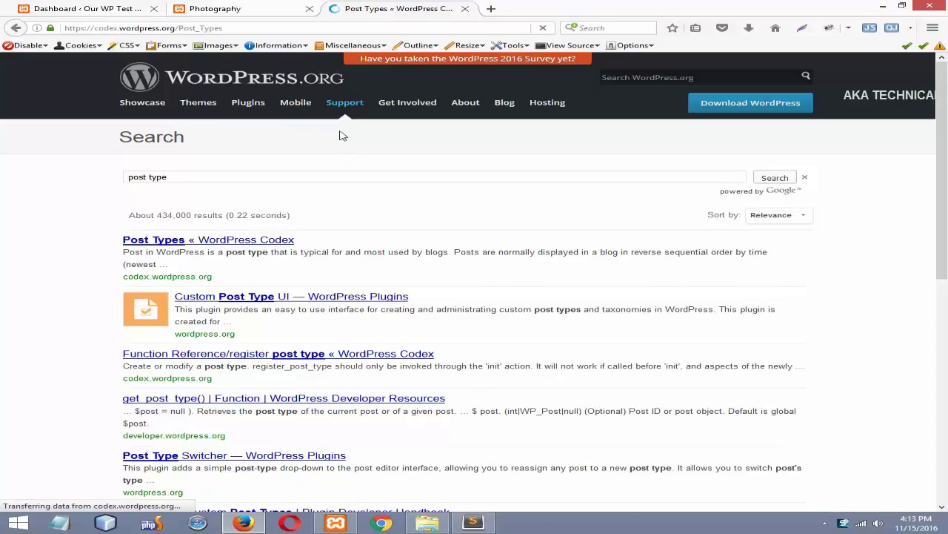
scroll(419, 180, "down", 4)
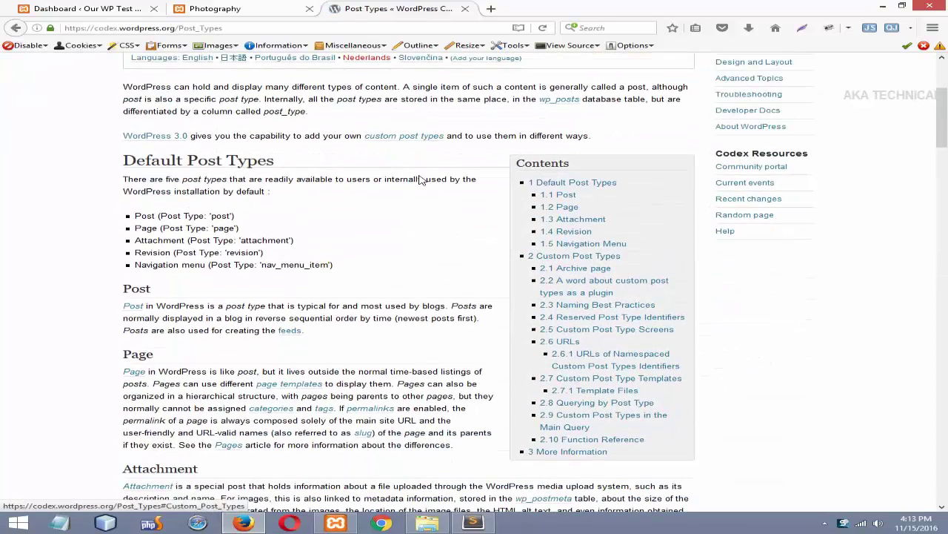
left_click_drag(136, 252, 301, 250)
left_click(301, 251)
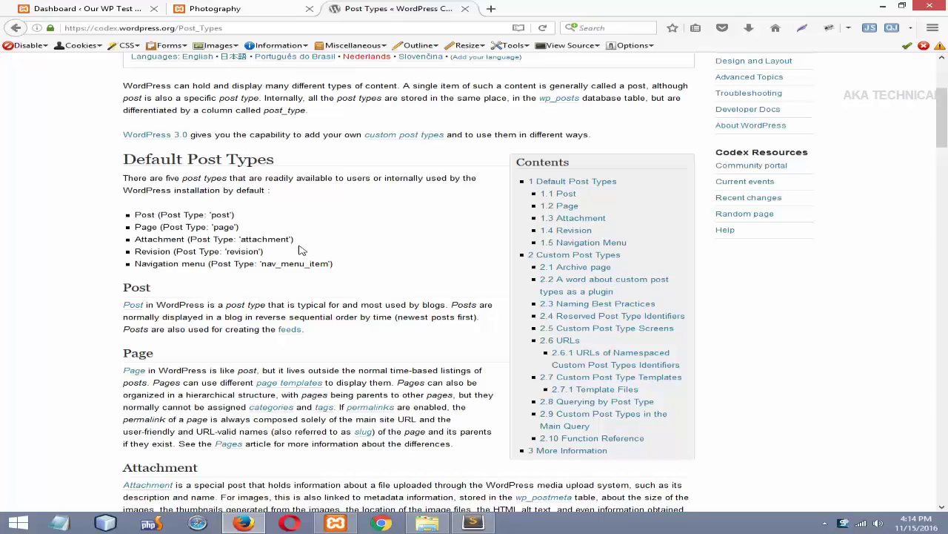
- Search WordPress.org for "custom post type"
scroll(300, 251, "up", 5)
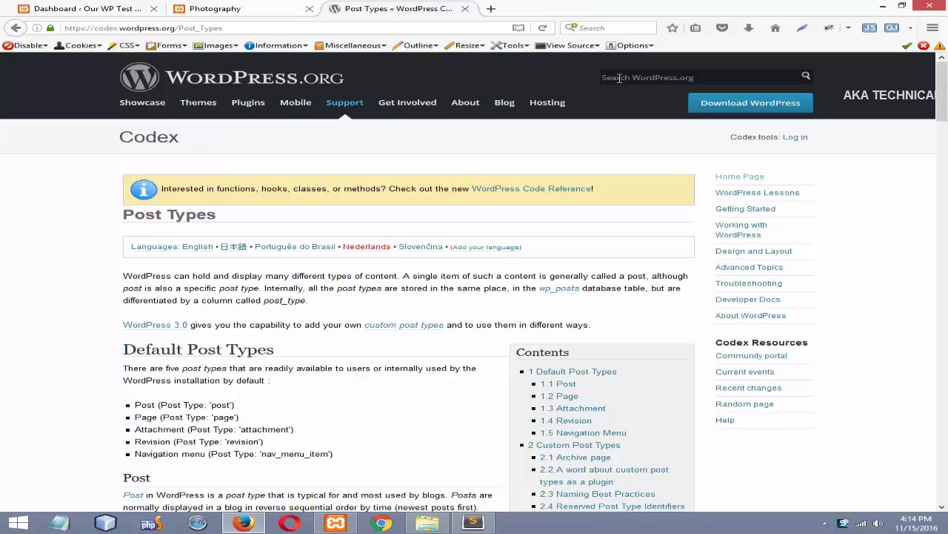
type("cus")
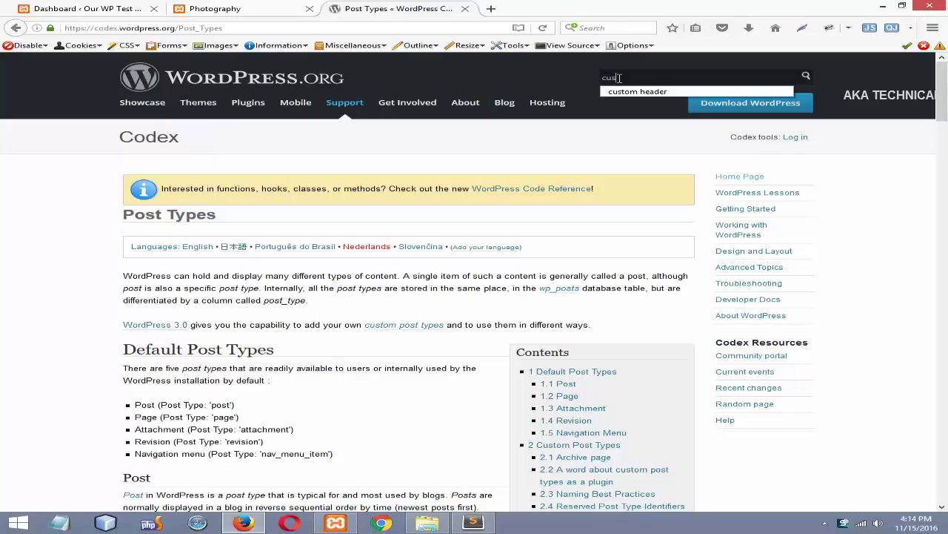
type("tom po")
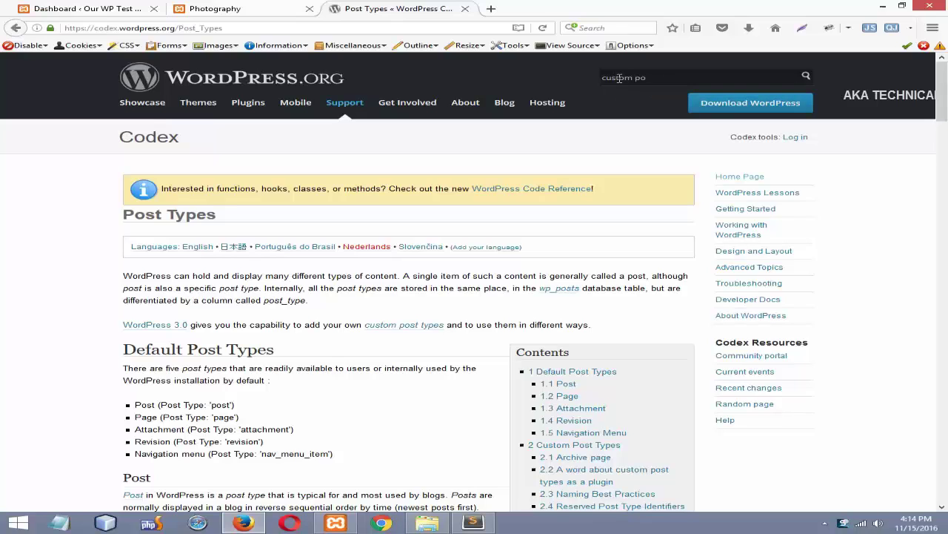
type("st type")
key("Return")
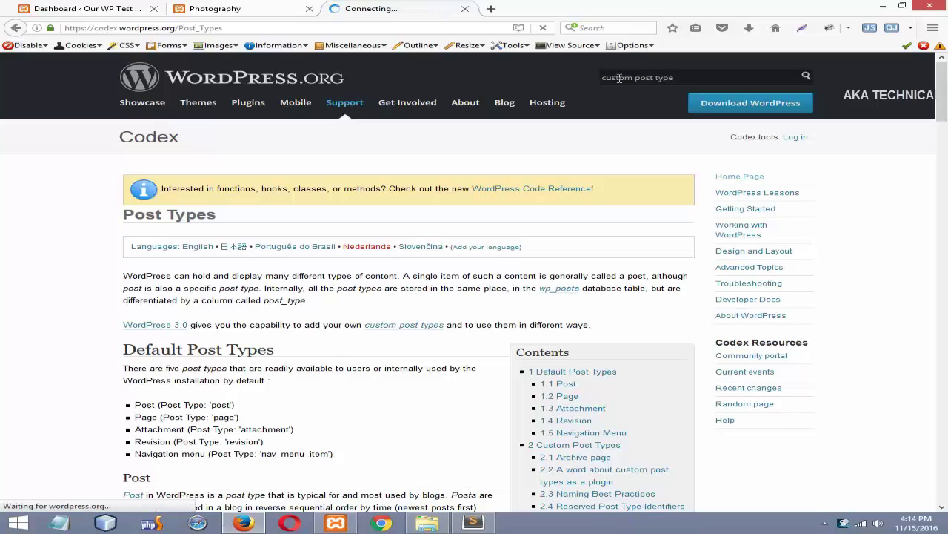